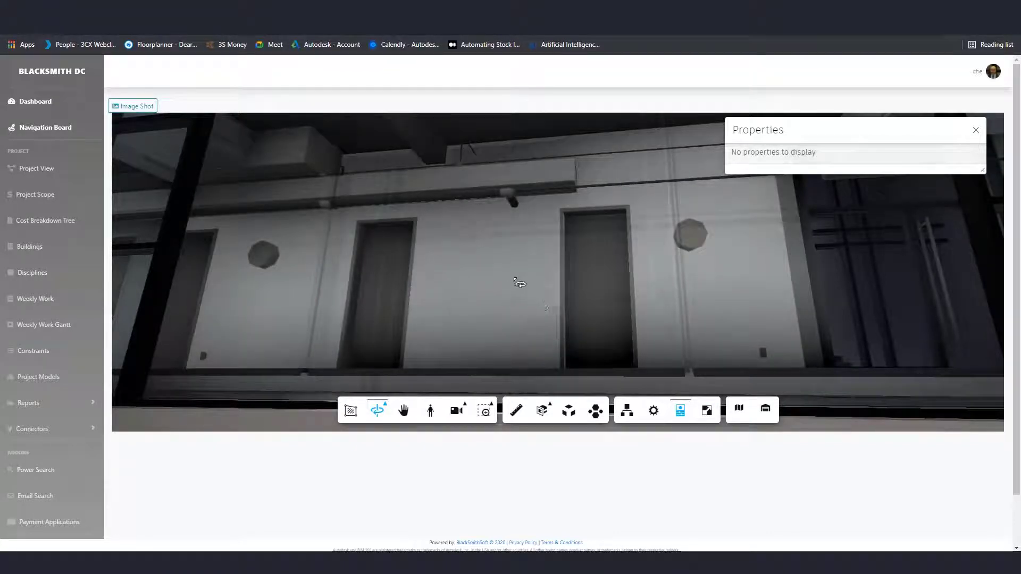
- Select the horizontal pipe above the doors and use its Size property to select every element of size 125 mmø
click(490, 186)
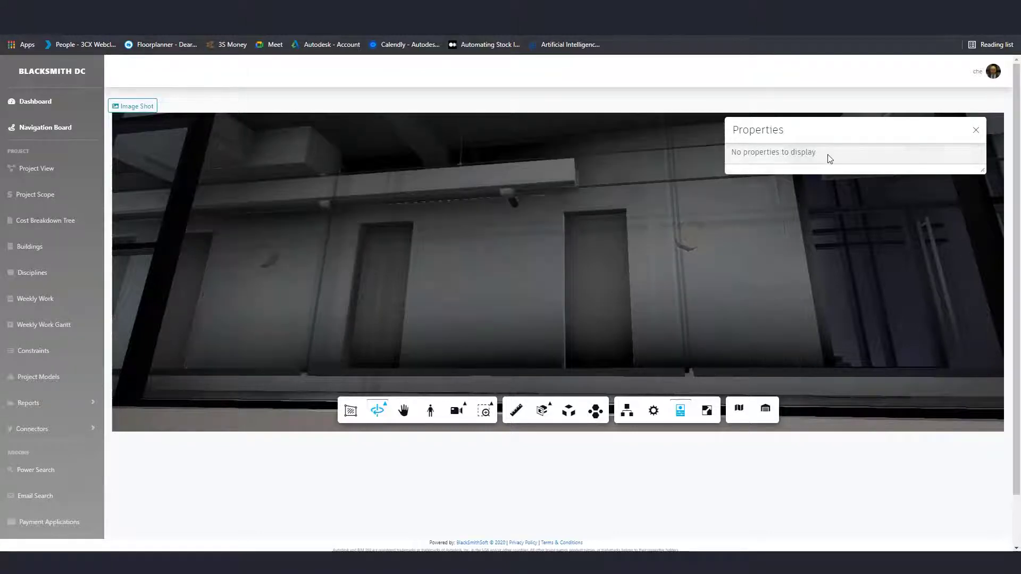
click(472, 201)
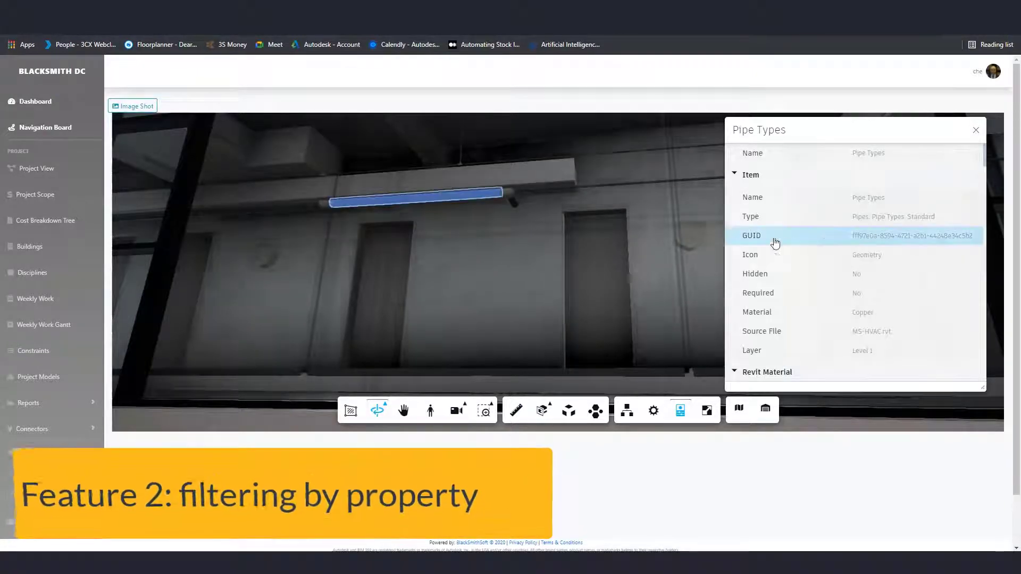
scroll(822, 240, down, 5)
scroll(822, 243, down, 3)
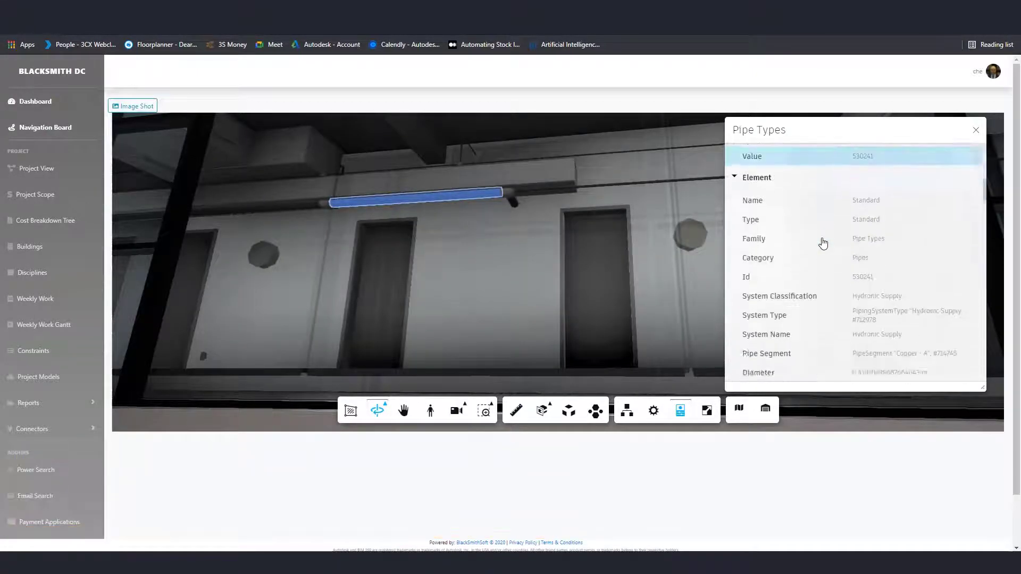
scroll(826, 243, down, 5)
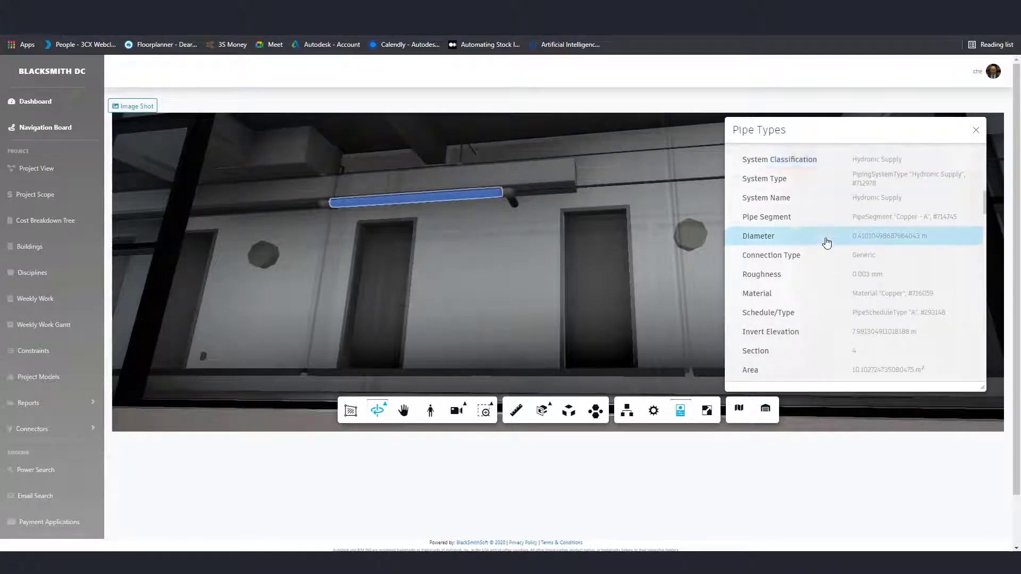
scroll(827, 243, down, 5)
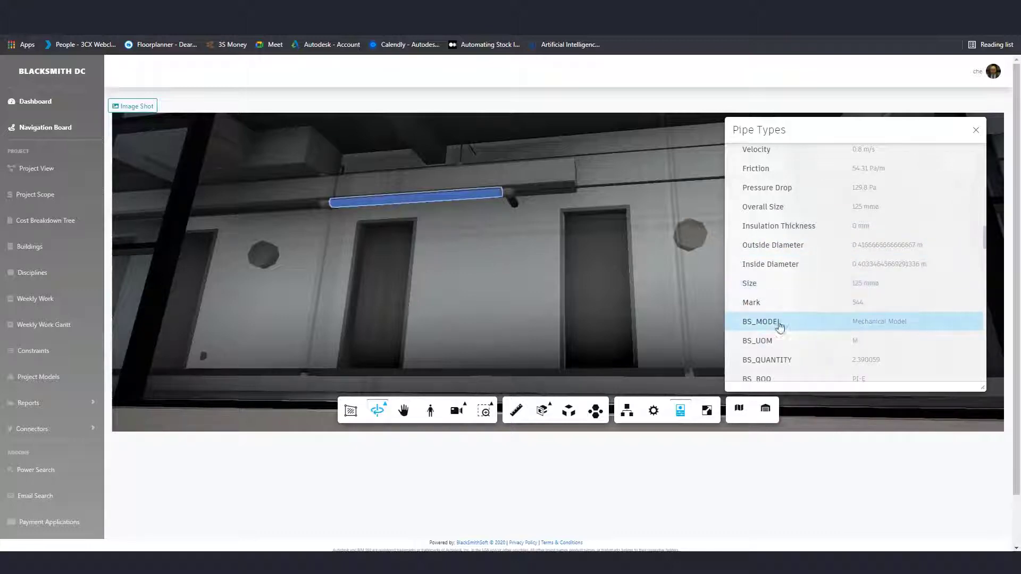
click(765, 287)
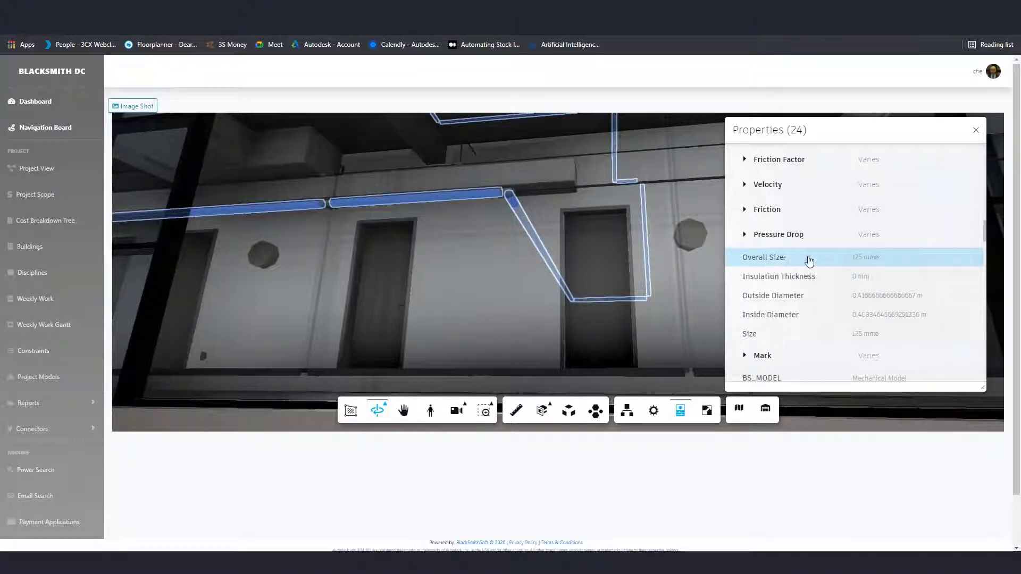
- Search the model by Overall Size for elements of 40 mmø
click(761, 259)
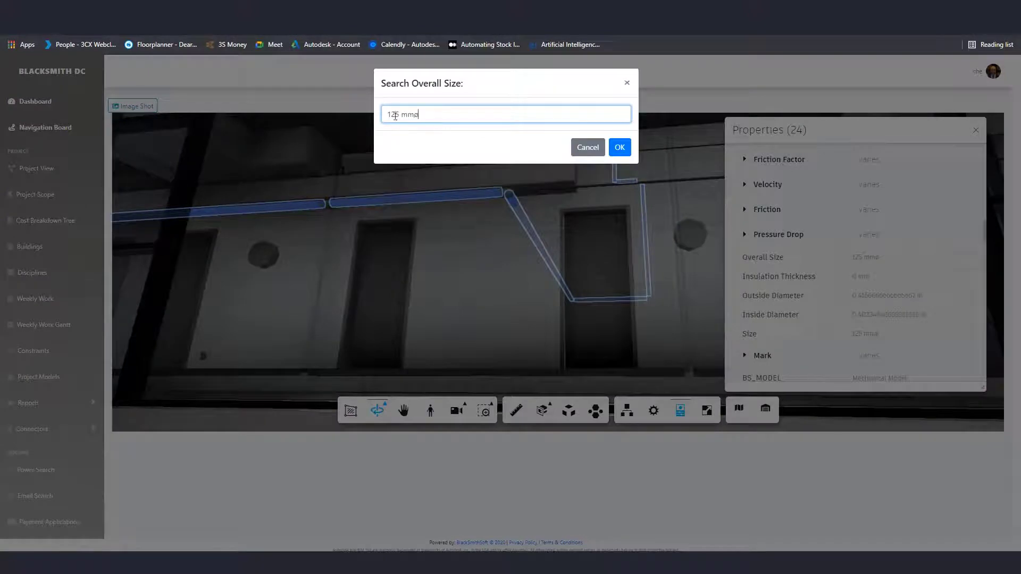
double_click(398, 114)
text(40)
click(619, 147)
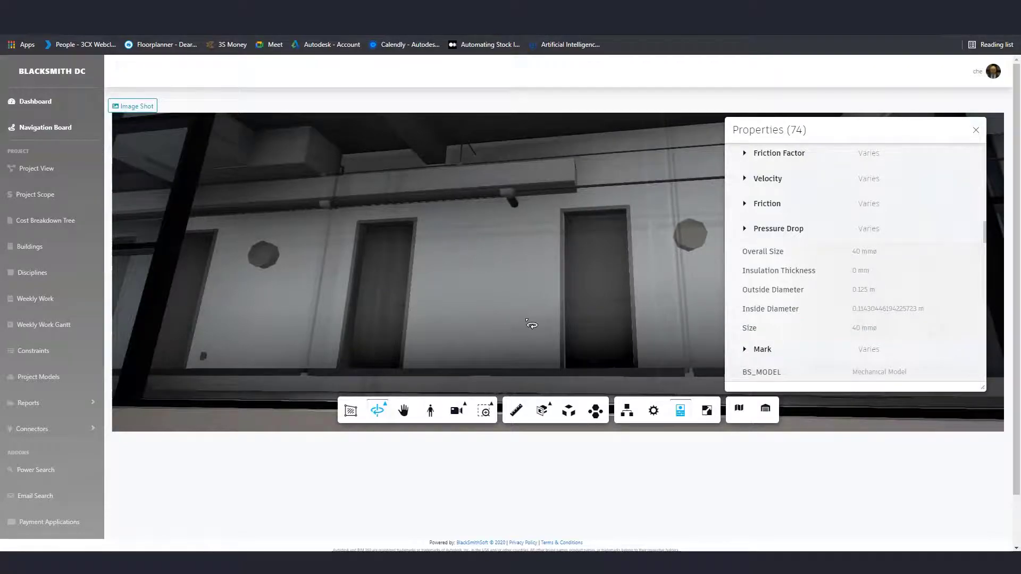
- Isolate the selected 40 mmø elements in the building model
scroll(532, 325, down, 10)
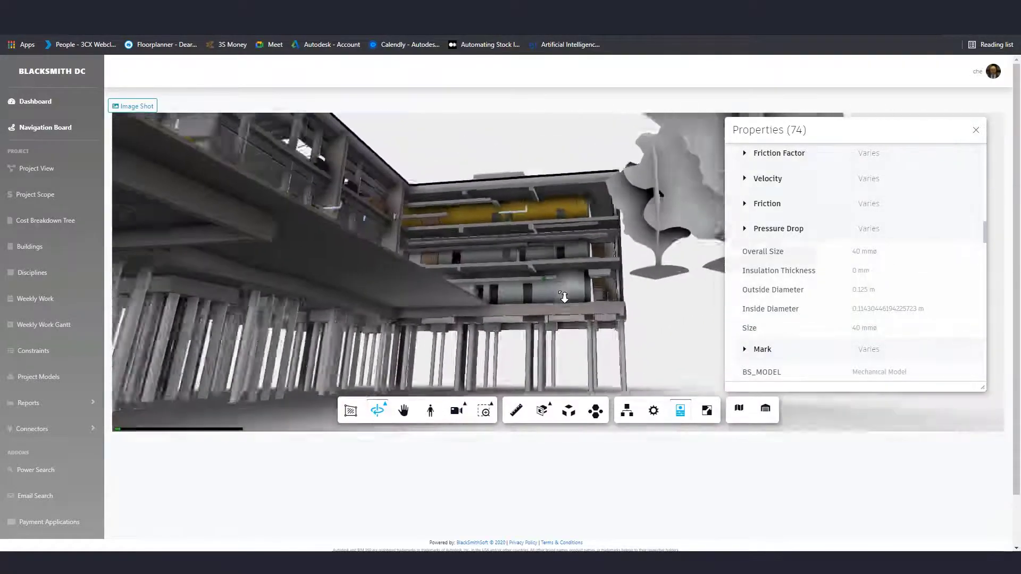
scroll(560, 292, down, 1)
drag(559, 292, 457, 239)
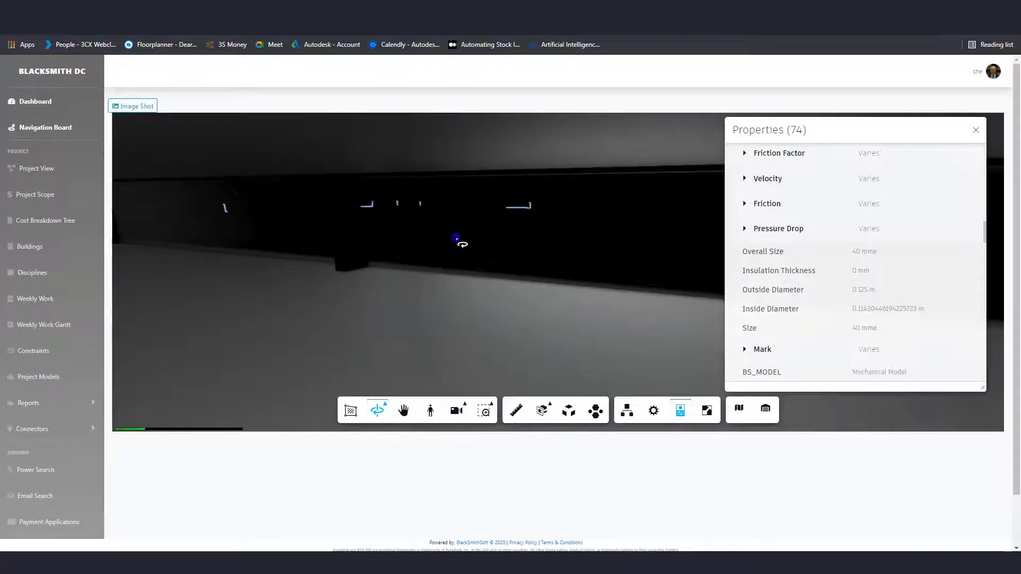
right_click(462, 243)
click(494, 248)
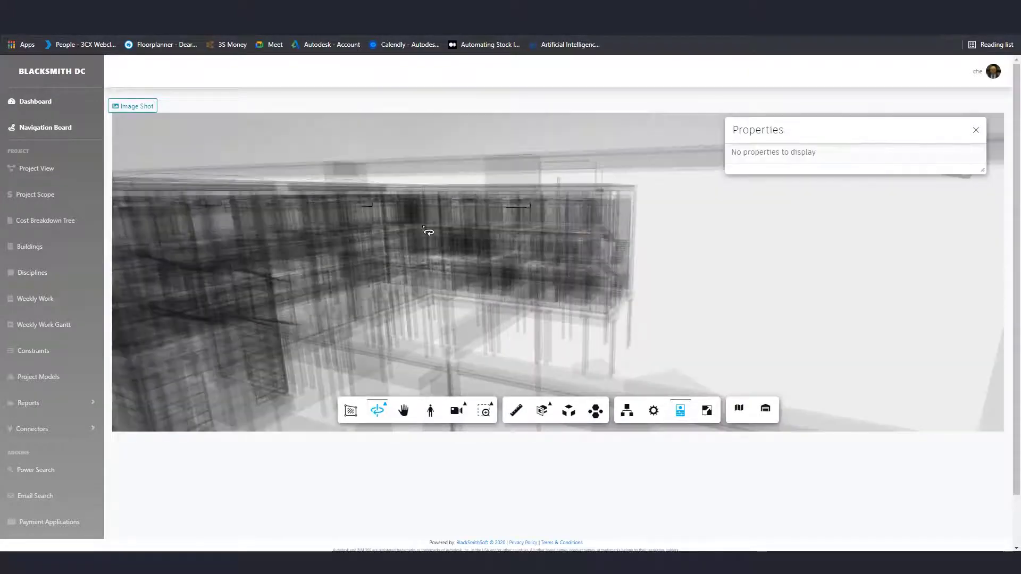
- Inspect the isolated pipe run by selecting its horizontal segment and the vertical segment beside it
scroll(551, 200, up, 8)
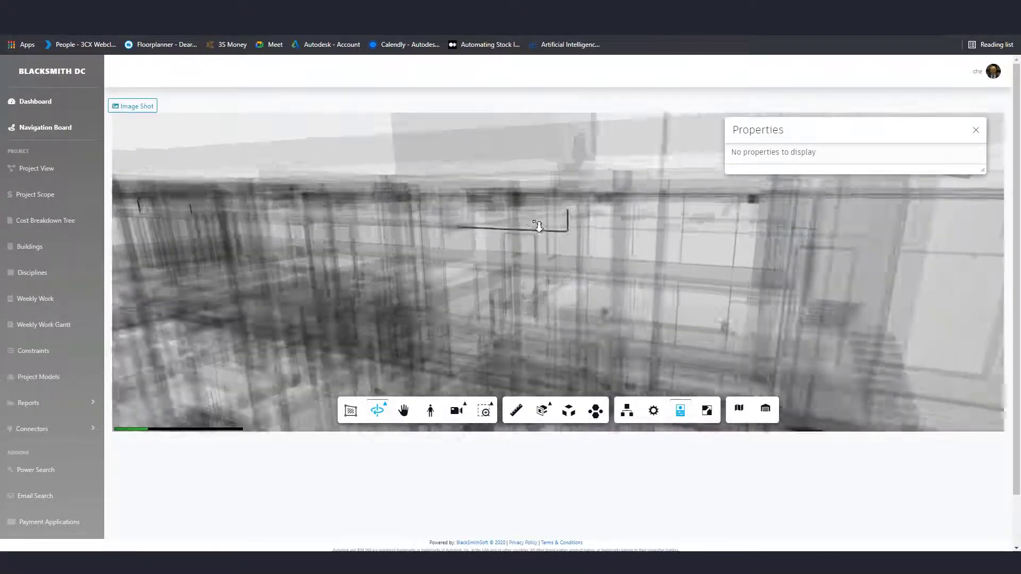
scroll(538, 226, up, 5)
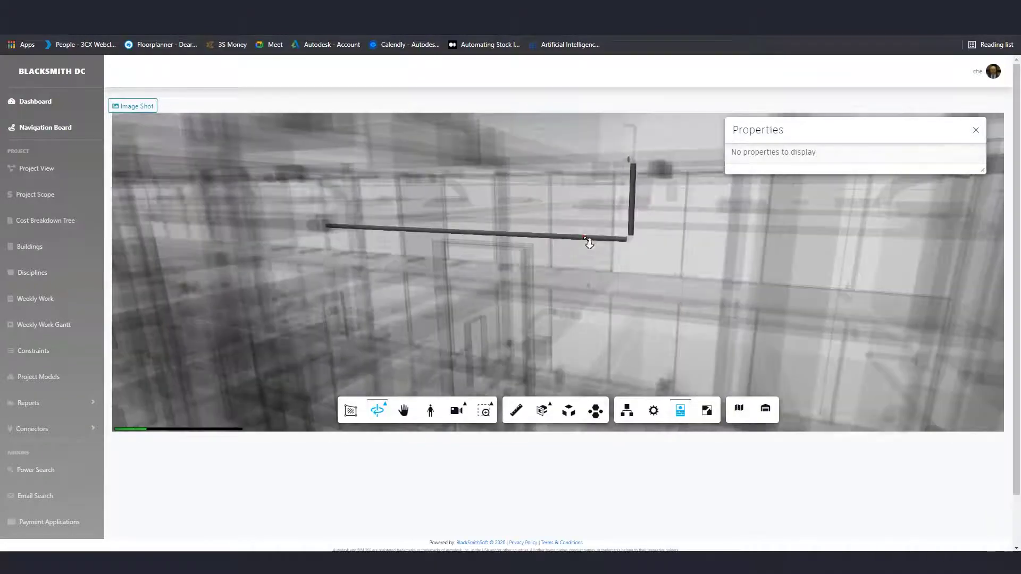
click(587, 239)
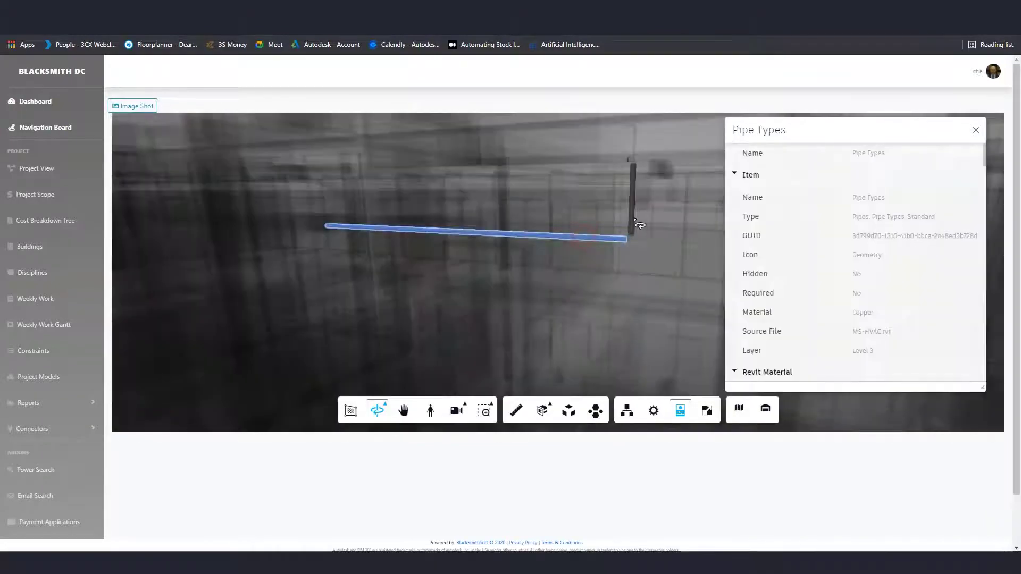
click(632, 215)
- End the isolation by showing all objects of the building model again
scroll(450, 266, down, 6)
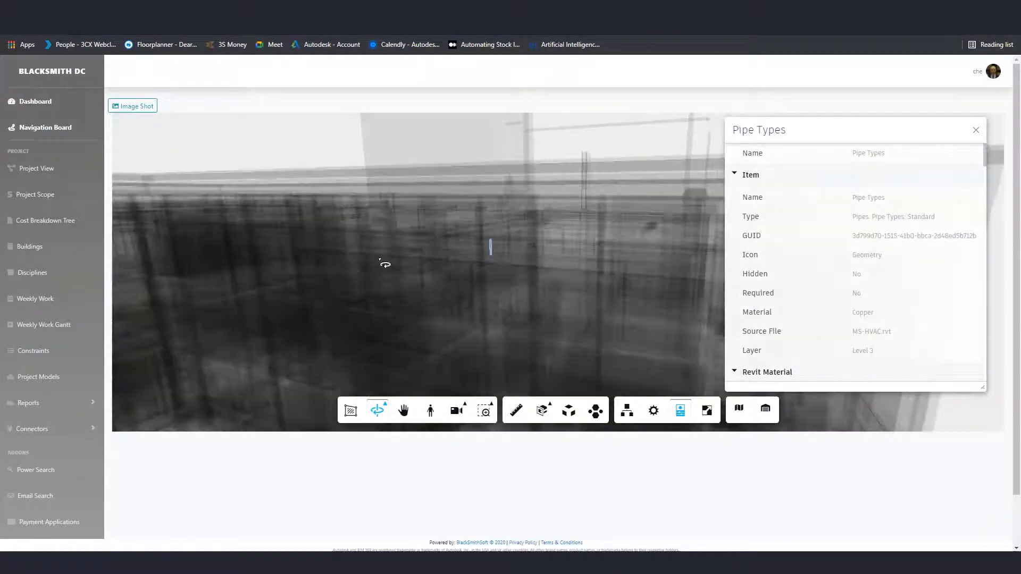
right_click(415, 239)
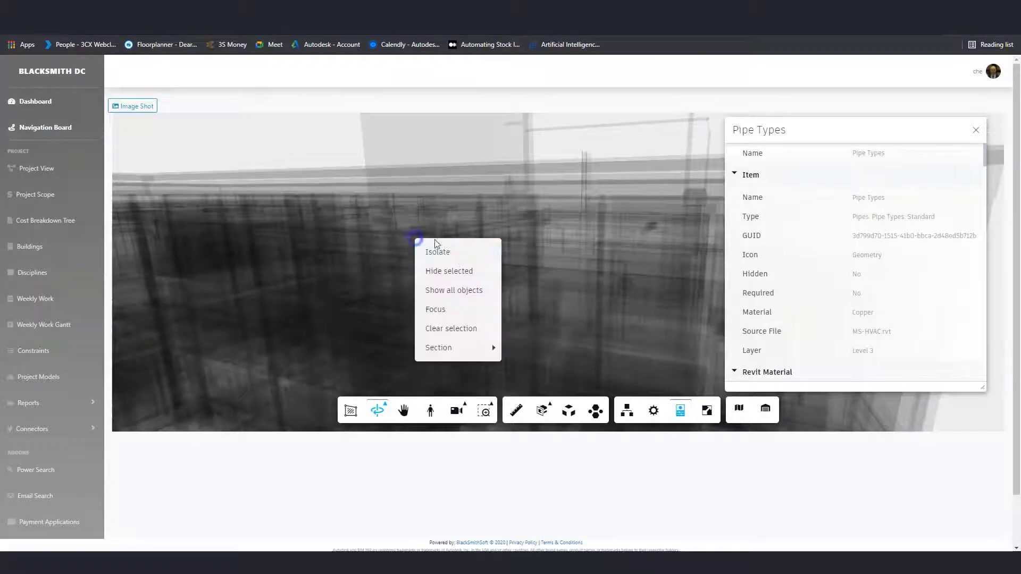
click(478, 290)
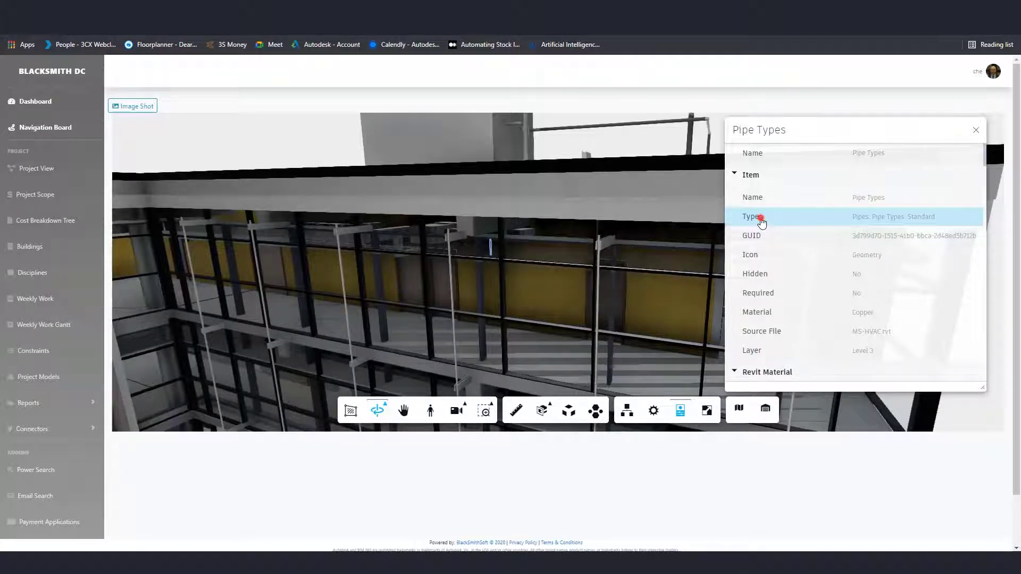
- Spread the model's elements into groups labelled by type and select the Basic Roof element among them
click(595, 410)
double_click(551, 146)
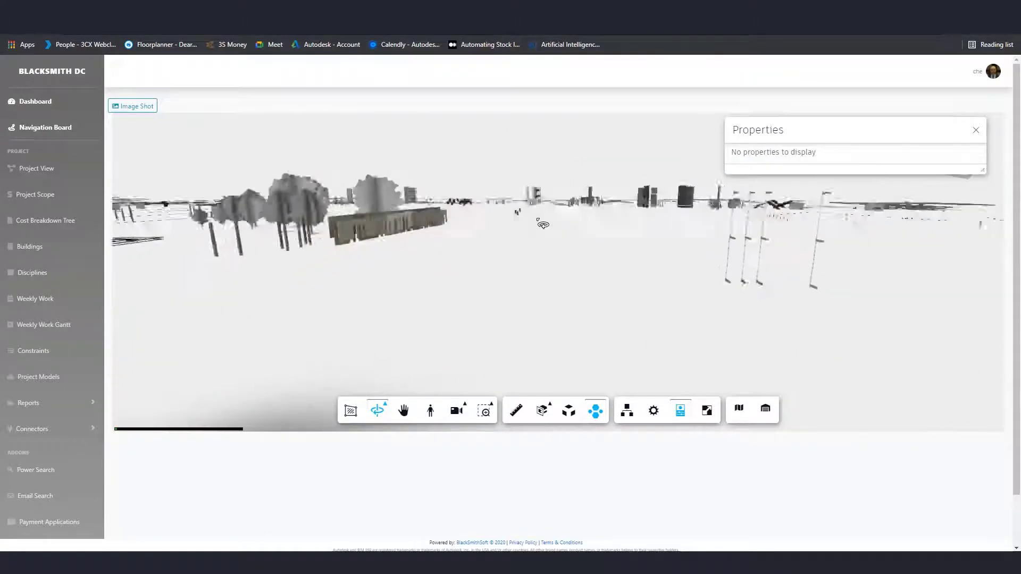
drag(553, 245, 459, 259)
click(493, 302)
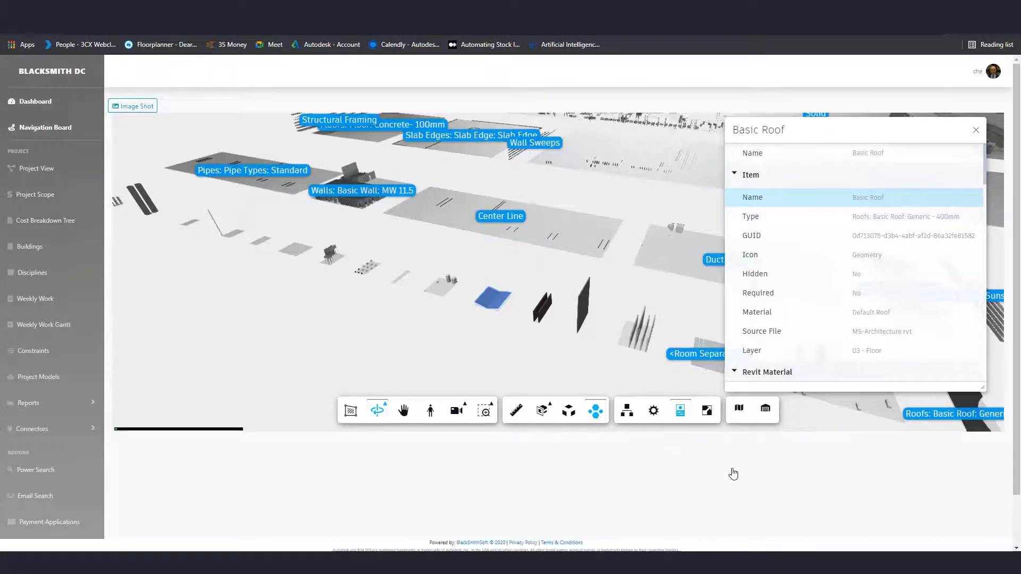
- Select the Decke - Gipskarton slab in the stacked groups to view its properties
drag(528, 383, 542, 236)
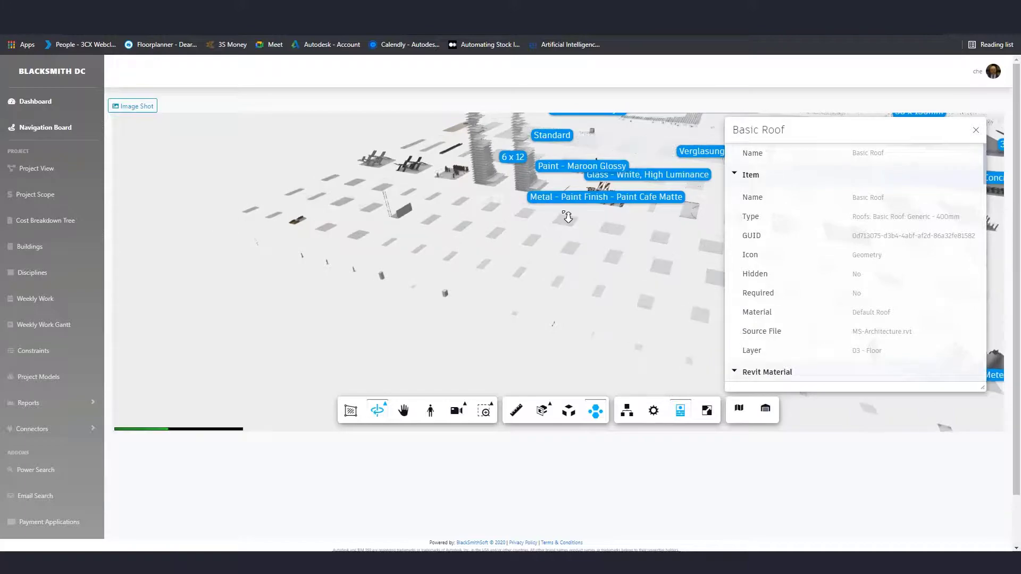
click(531, 193)
double_click(531, 192)
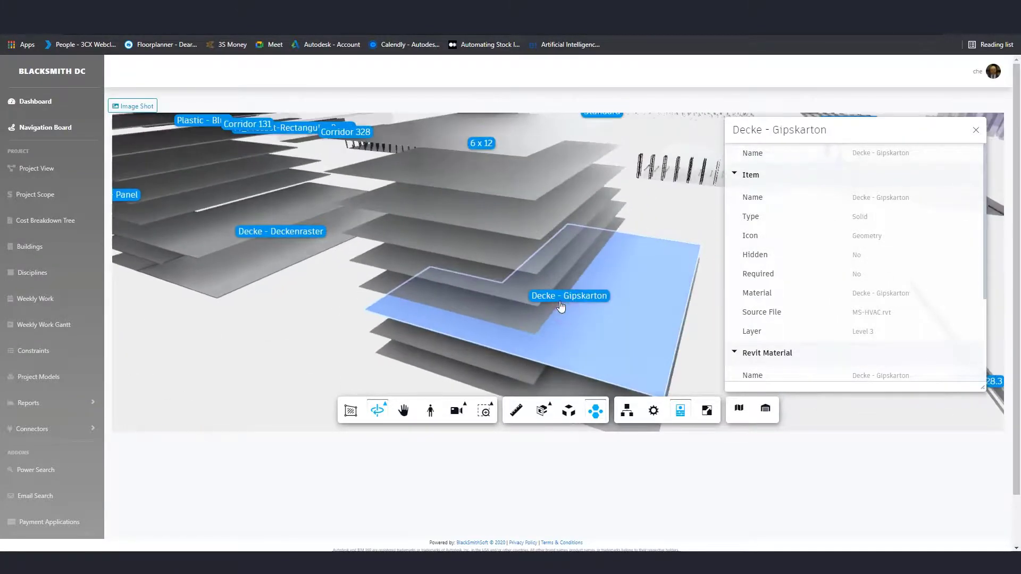